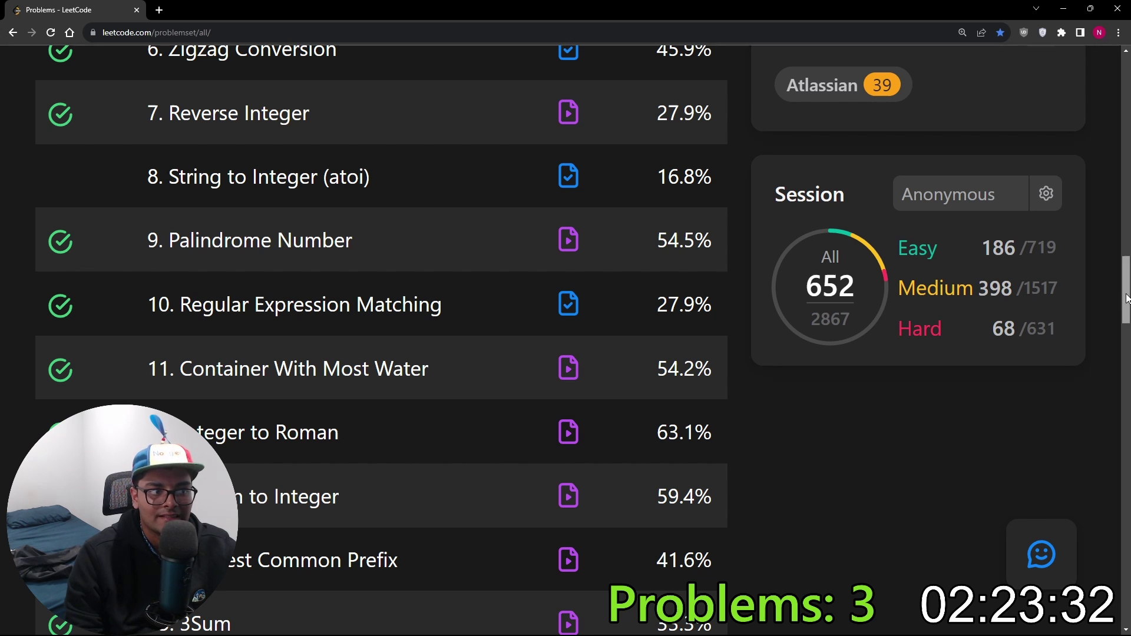
drag(1127, 299, 1127, 62)
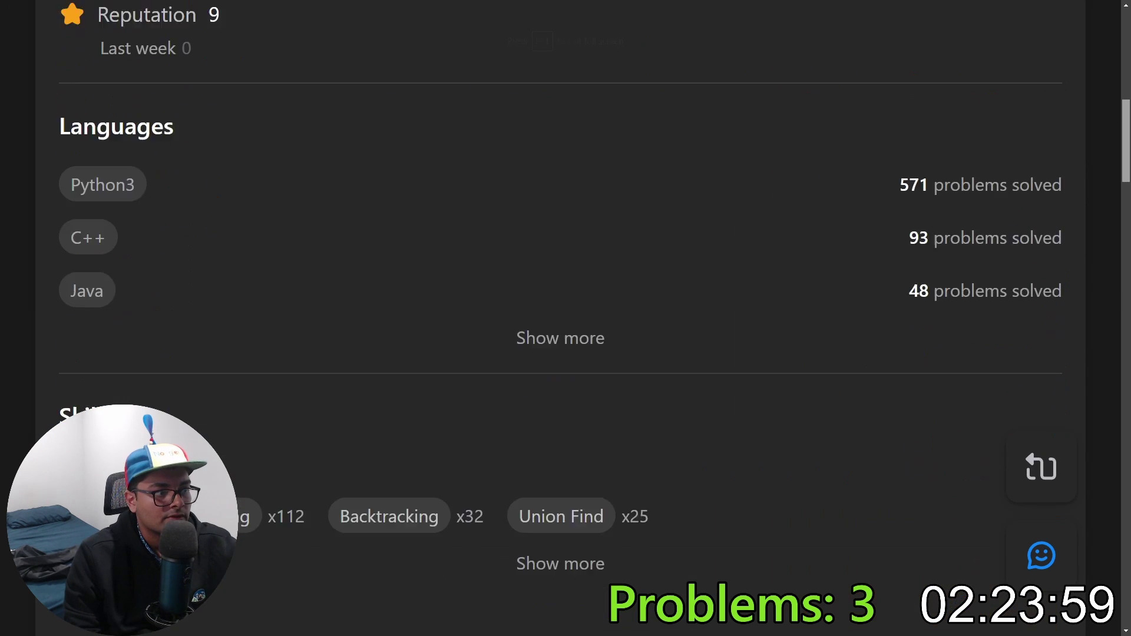
scroll(566, 318, down, 10)
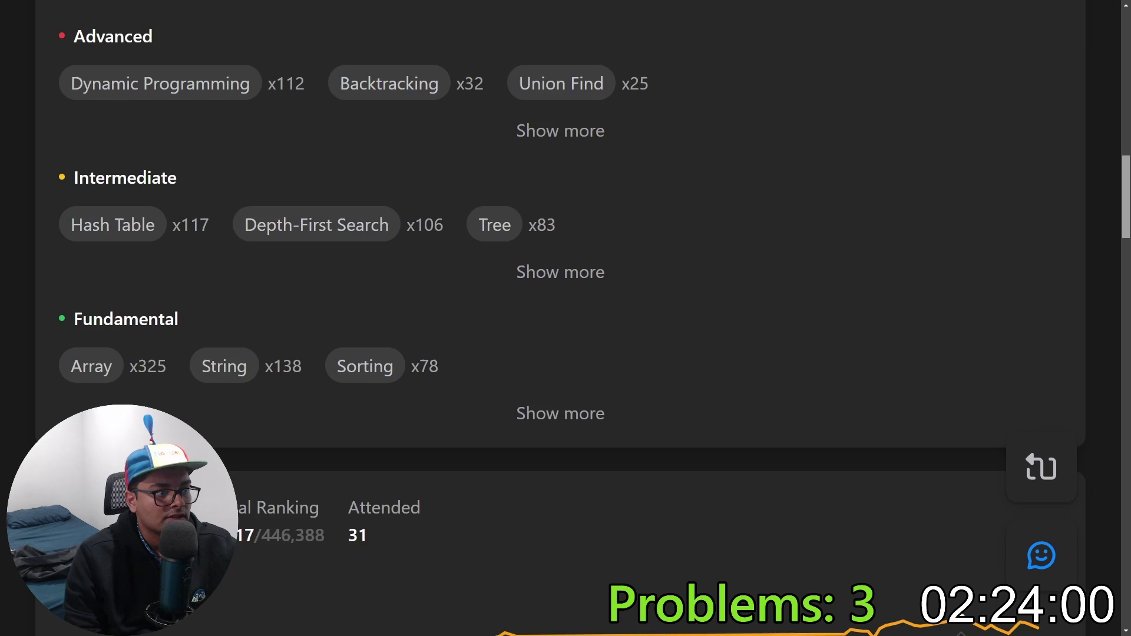
scroll(566, 319, down, 5)
scroll(669, 147, up, 1)
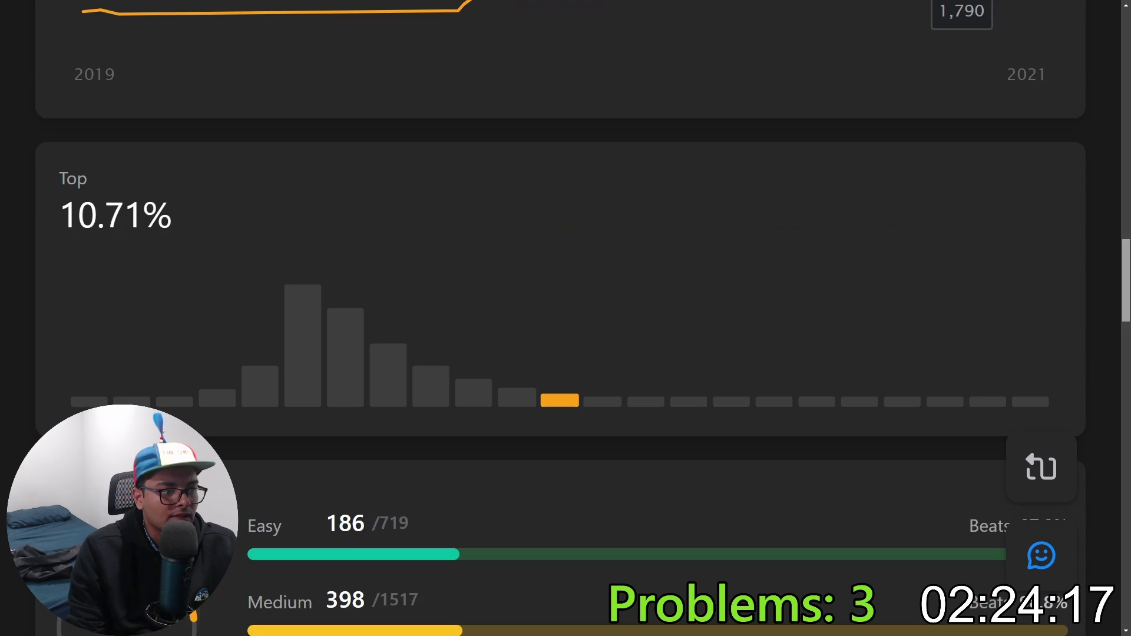
scroll(565, 319, up, 2)
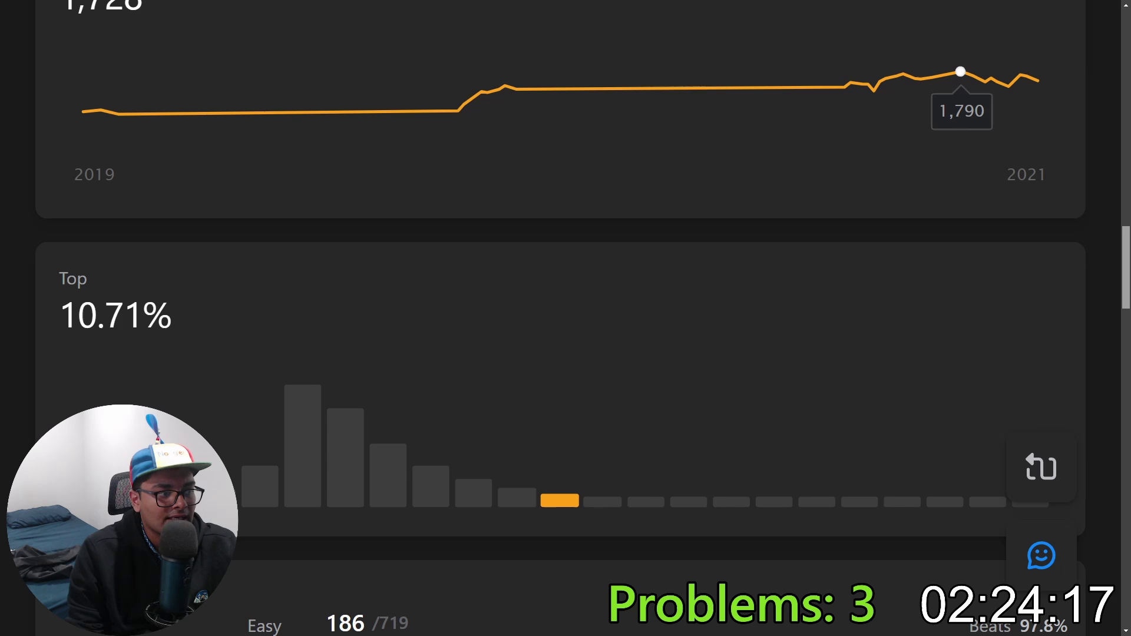
scroll(566, 318, down, 5)
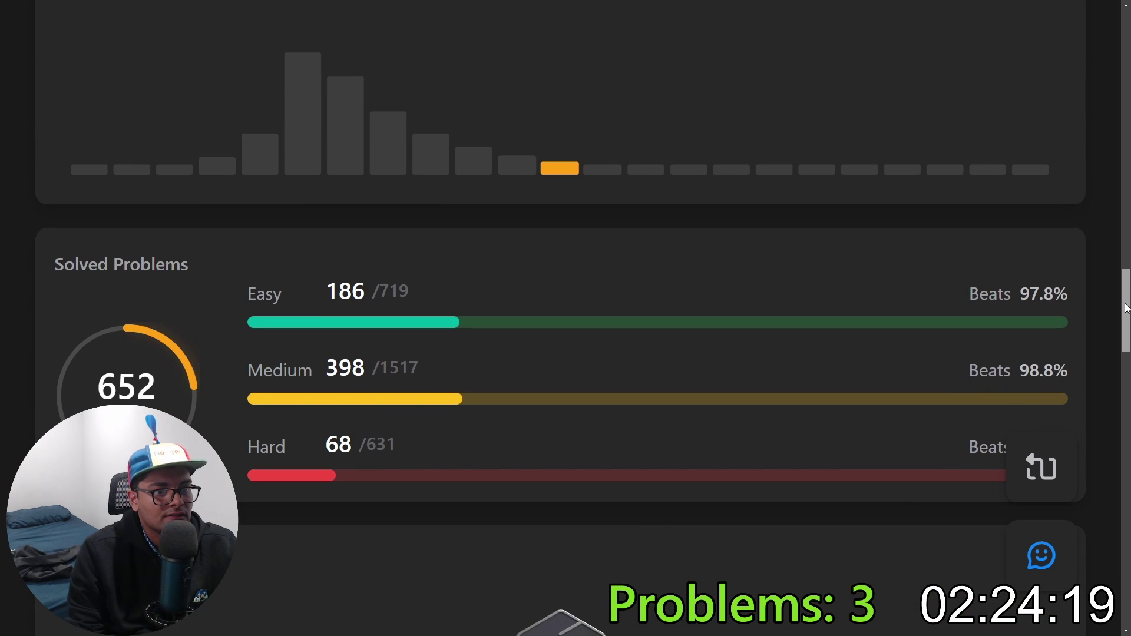
scroll(566, 318, up, 1)
scroll(565, 319, down, 2)
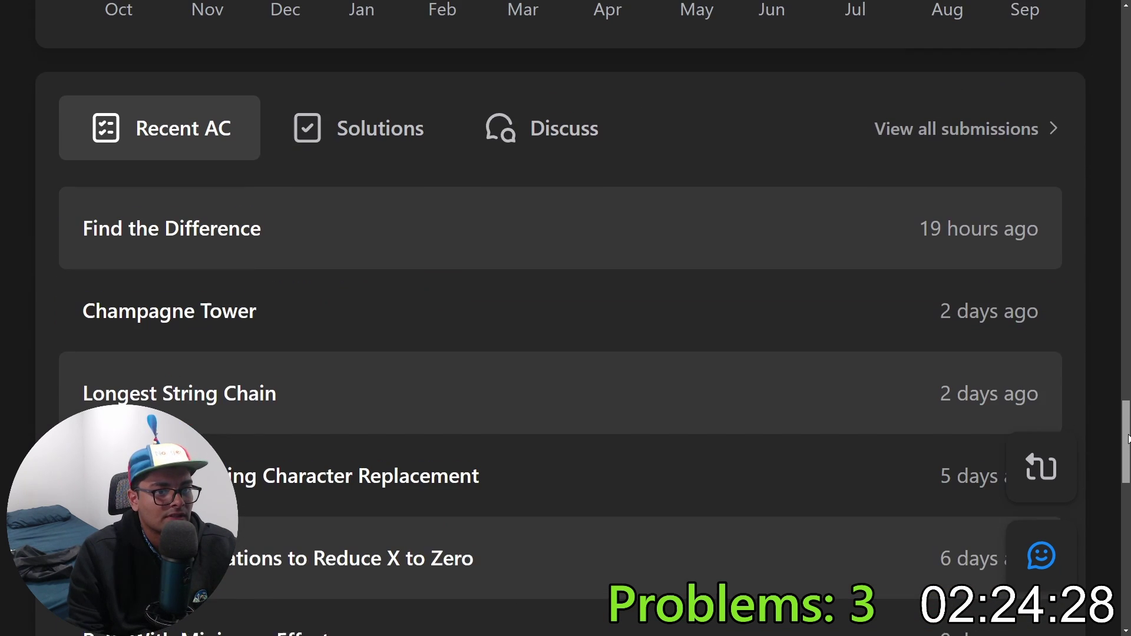
scroll(566, 319, up, 3)
scroll(566, 319, up, 1)
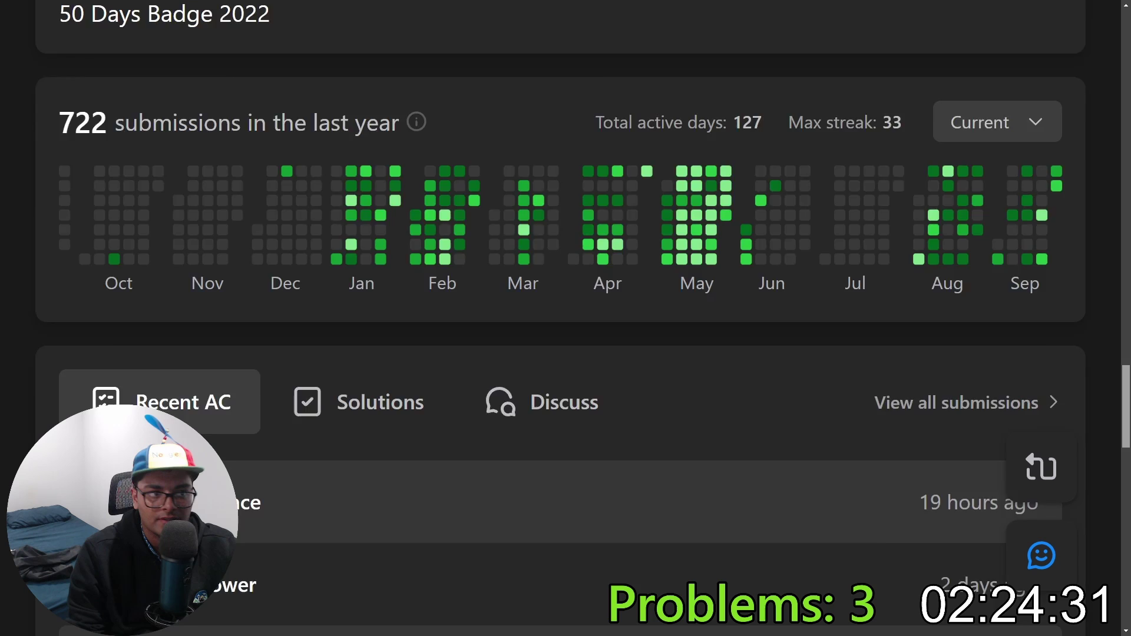
scroll(567, 318, up, 3)
scroll(565, 318, up, 3)
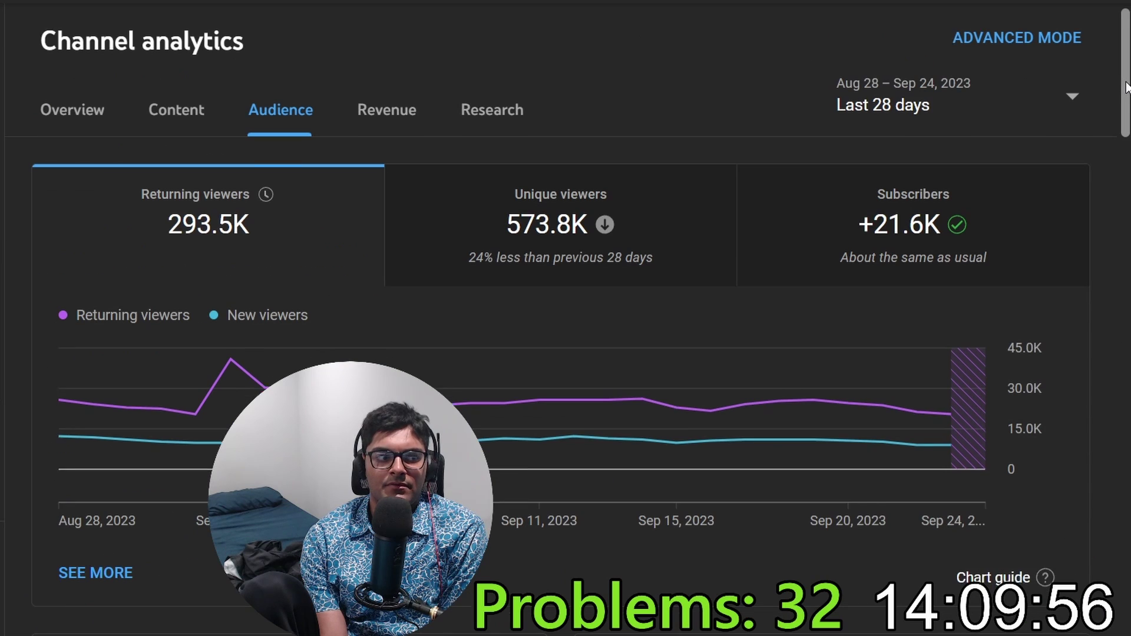
scroll(1128, 99, down, 1)
scroll(1127, 99, up, 2)
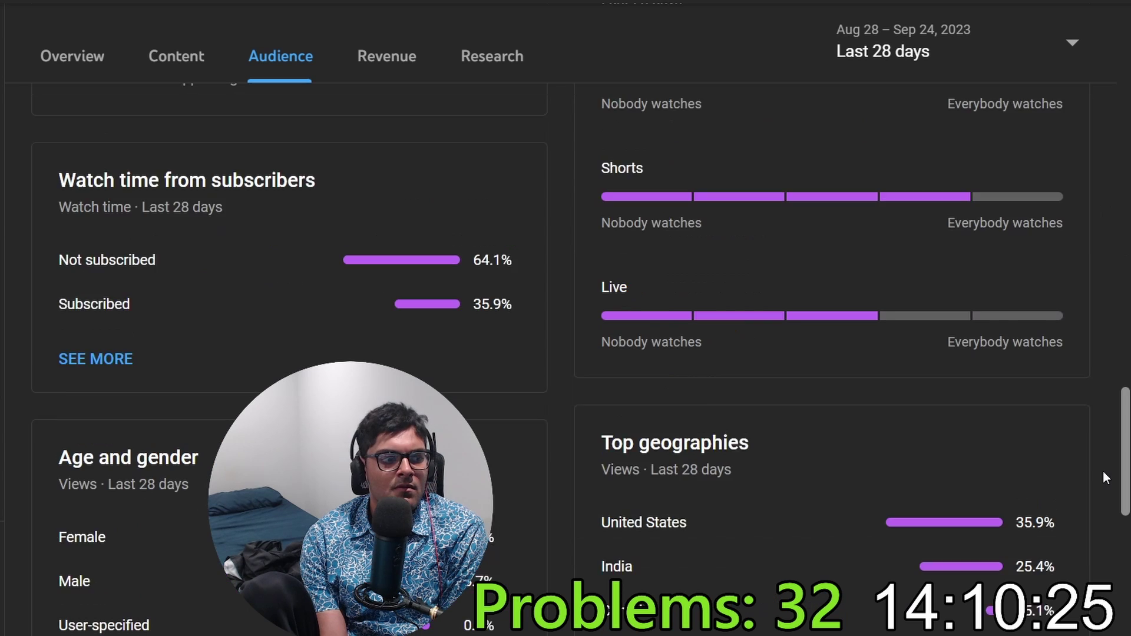
scroll(1103, 471, up, 2)
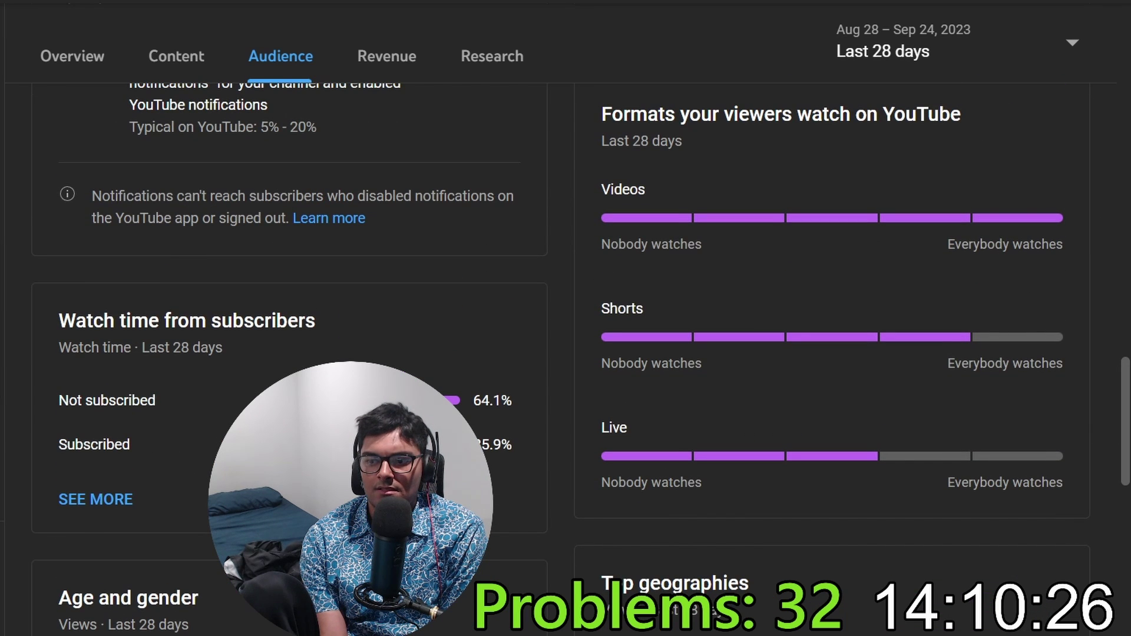
Step: Highlight the subscribed and 64.1% not-subscribed watch-time shares, then the Top geographies heading
double_click(499, 445)
double_click(495, 401)
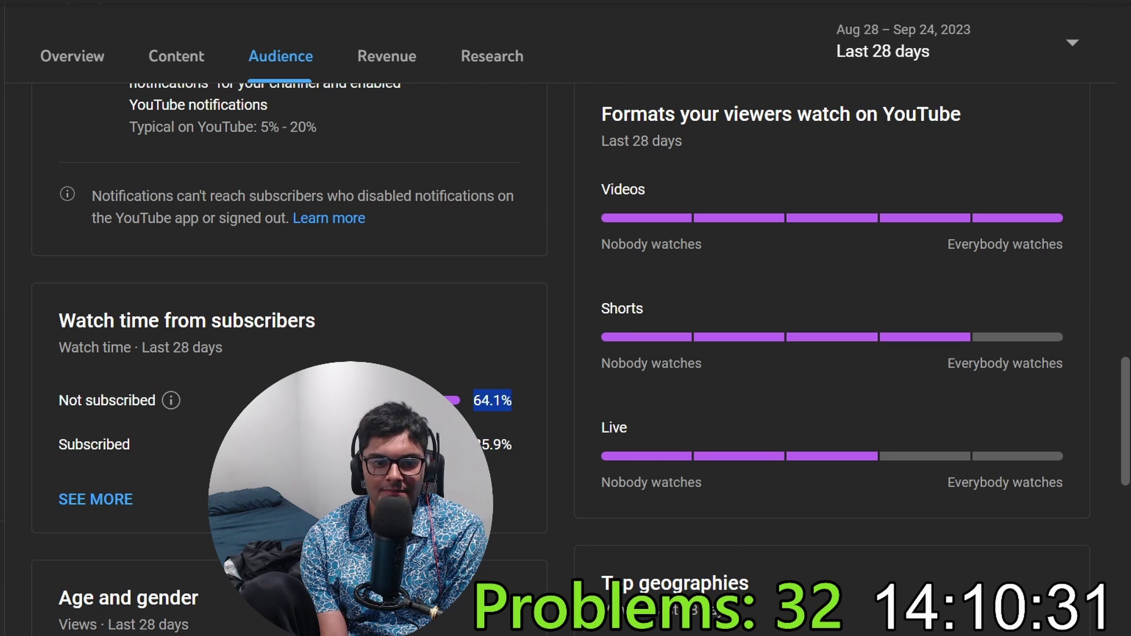
scroll(778, 265, down, 5)
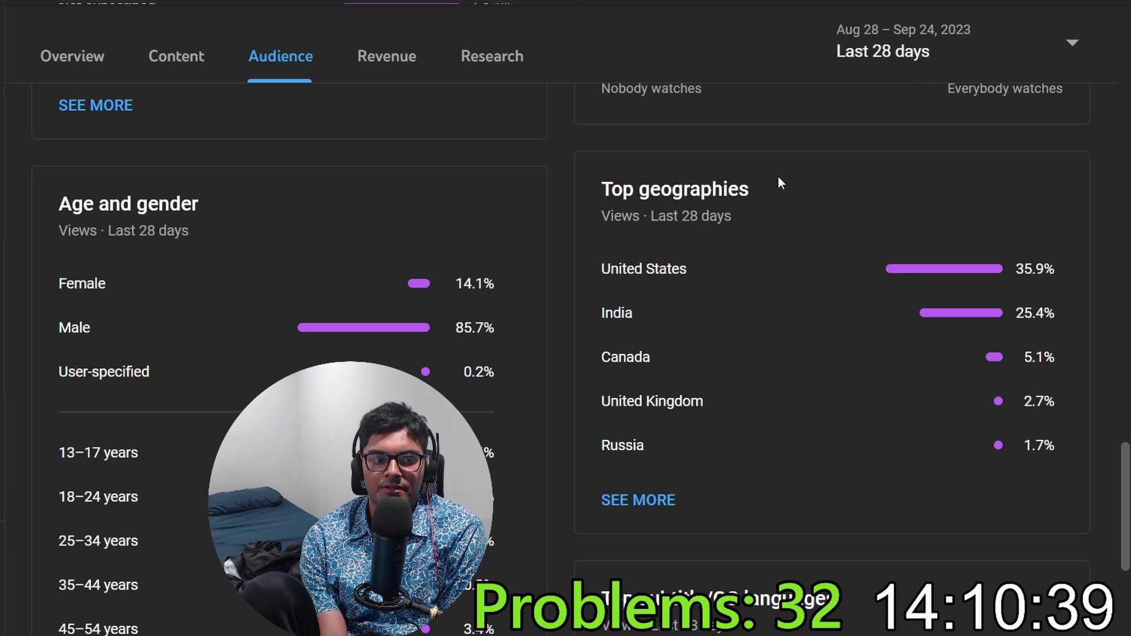
double_click(672, 190)
click(1050, 251)
Step: Highlight the top geography shares: United States 35.9%, India 25.4%, through Russia's 1.7%
double_click(1034, 269)
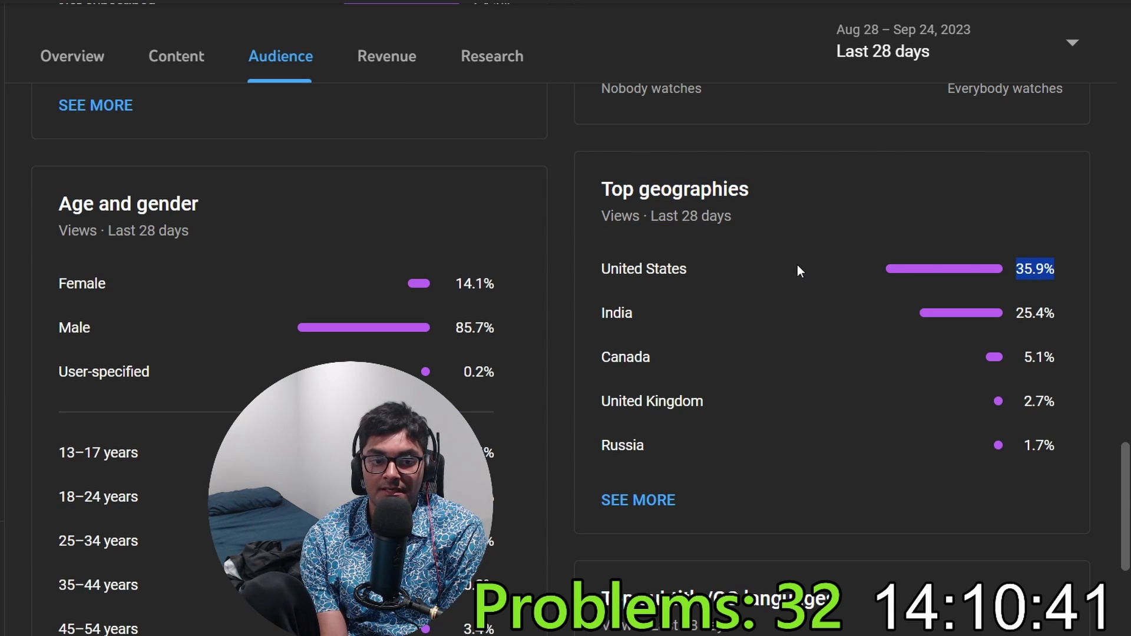
double_click(1025, 313)
drag(1015, 358, 1051, 446)
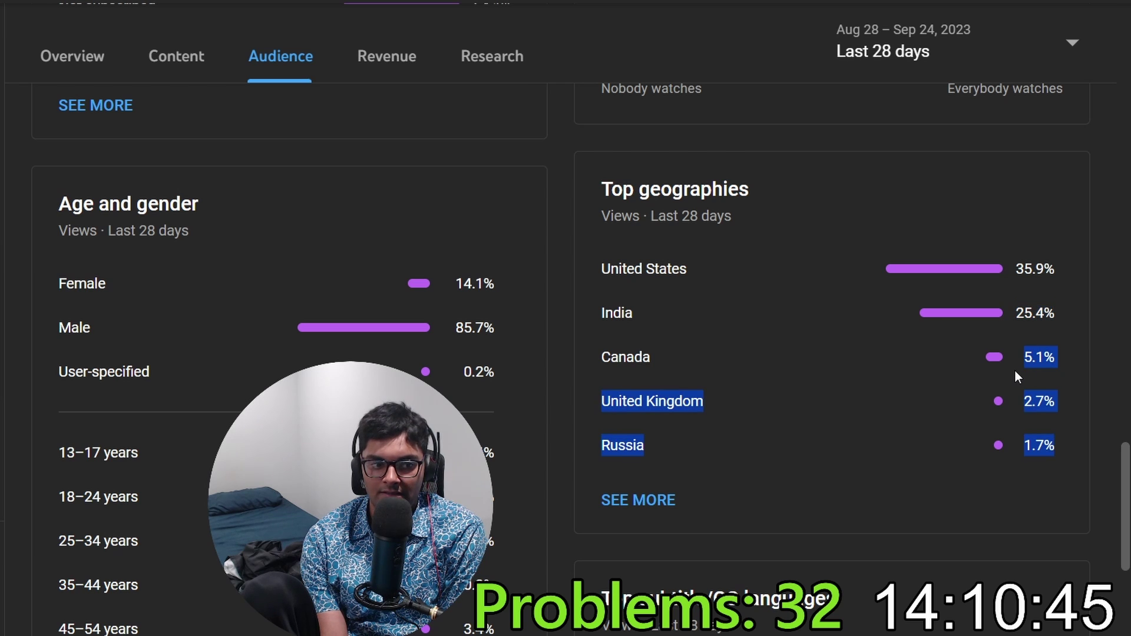
click(1068, 399)
drag(1026, 402, 1040, 425)
double_click(1041, 446)
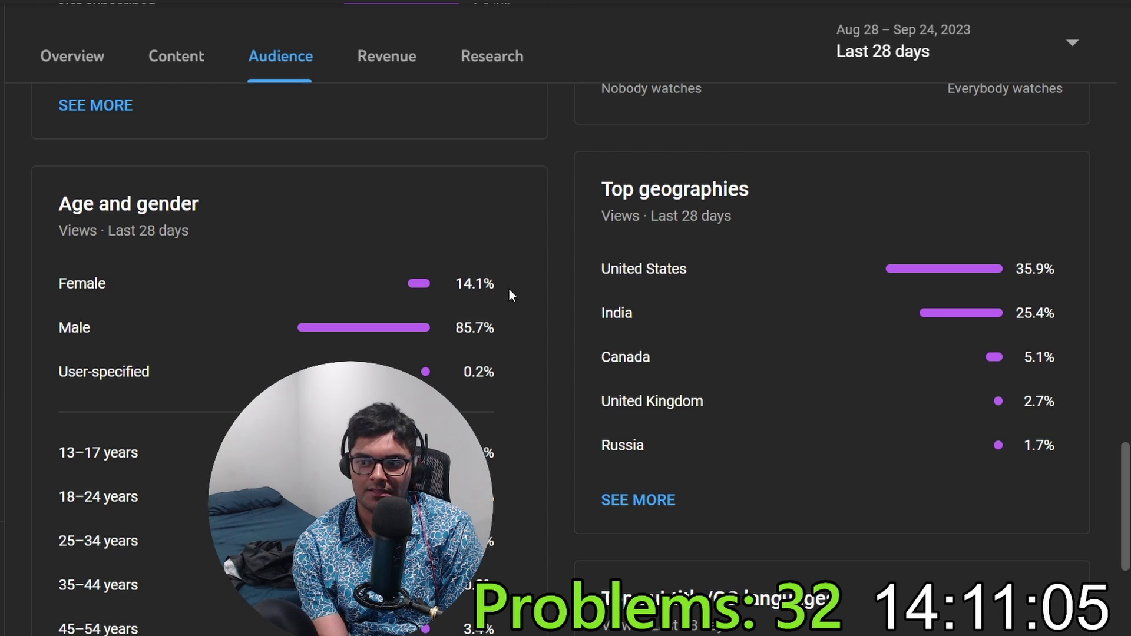
Step: Highlight the 14.1% female share in the Age and gender breakdown
drag(503, 284, 401, 296)
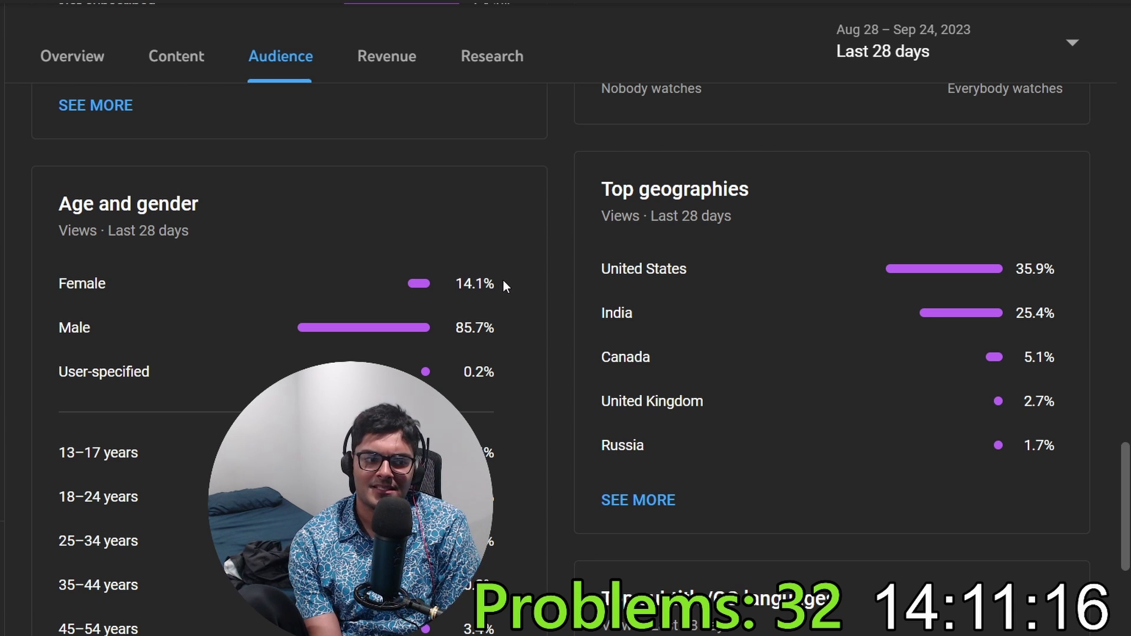
drag(505, 276, 467, 286)
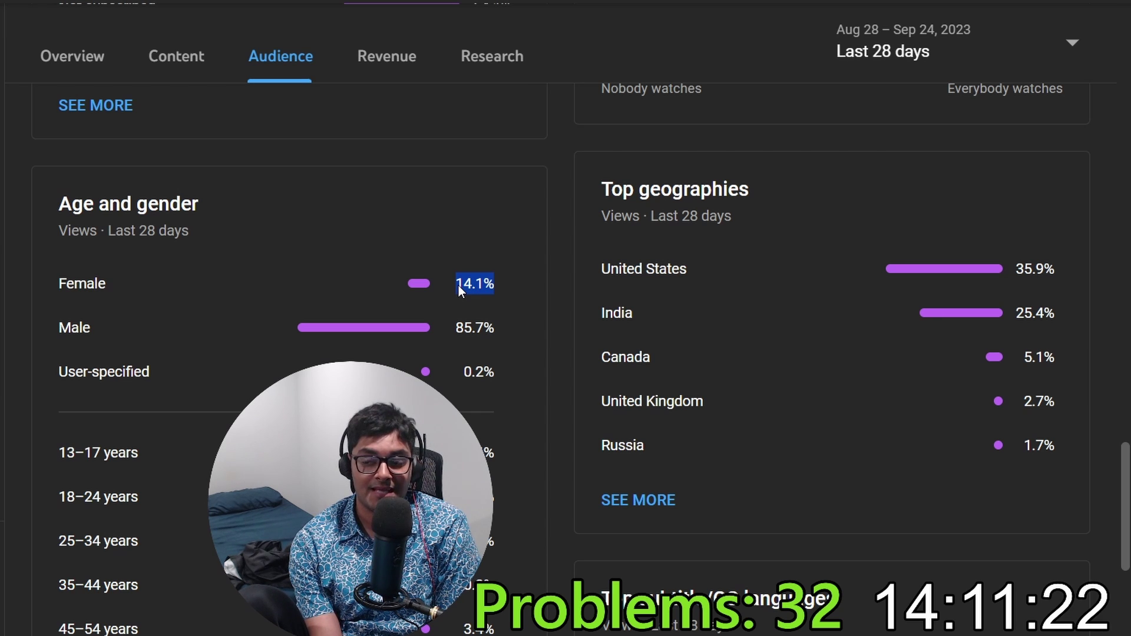
click(466, 283)
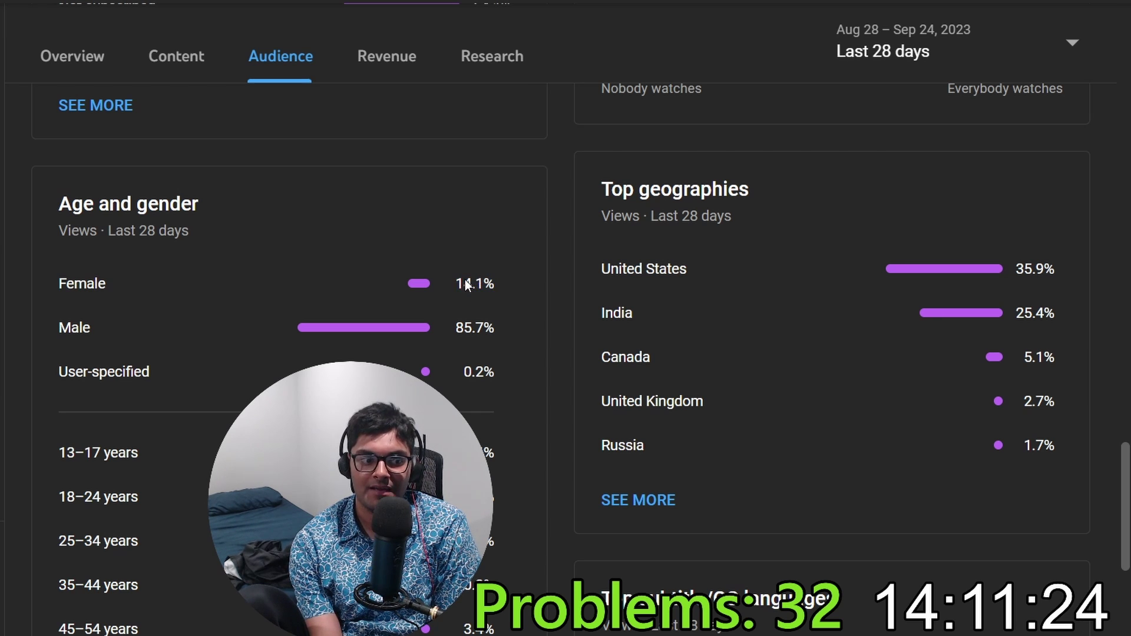
mouse_move(452, 285)
mouse_down()
mouse_move(472, 301)
mouse_move(492, 291)
mouse_up()
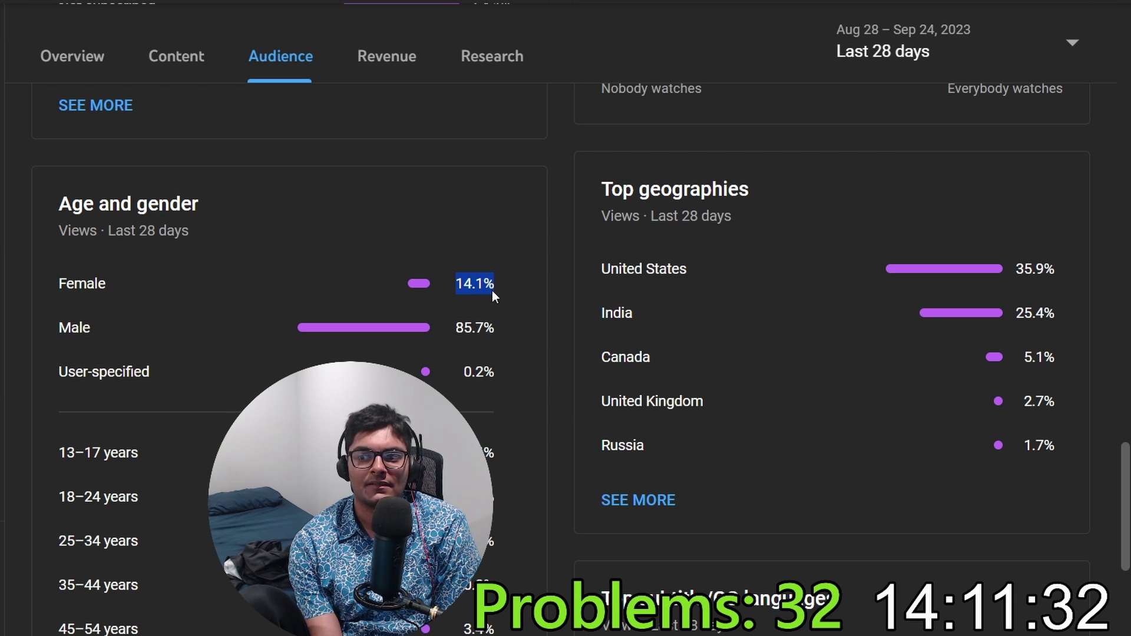
mouse_move(497, 283)
mouse_down()
mouse_move(454, 284)
mouse_move(509, 284)
mouse_up()
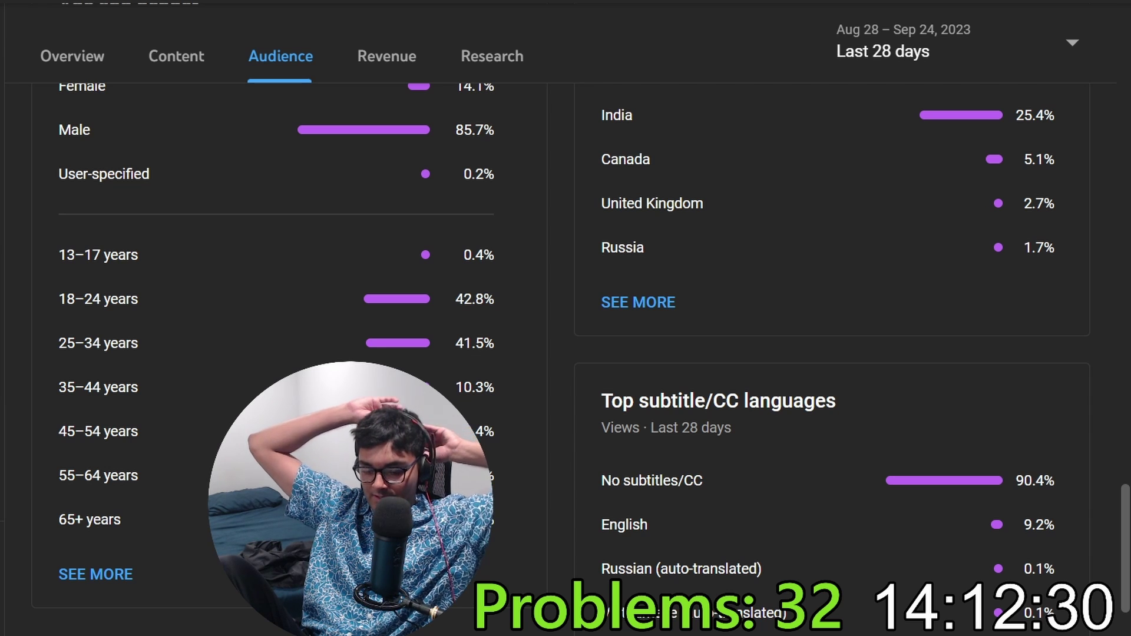
scroll(1093, 496, up, 2)
scroll(1094, 496, up, 5)
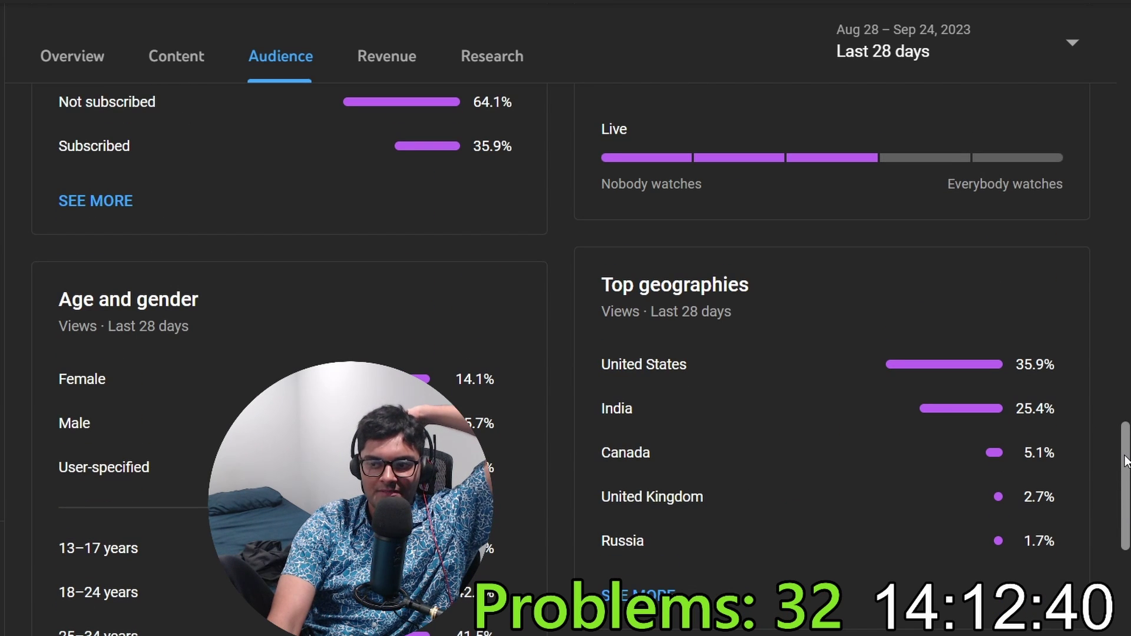